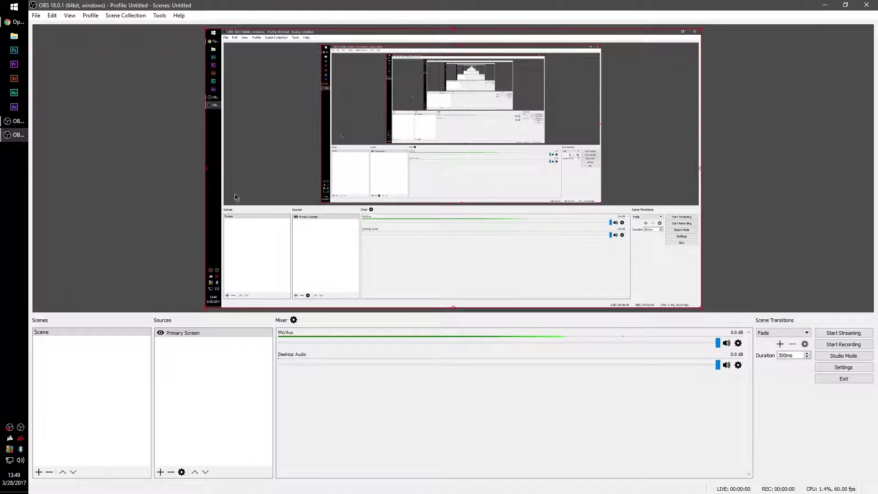
- Add a new Display Capture source named Tutorial to the scene and inspect its display options
right_click(193, 372)
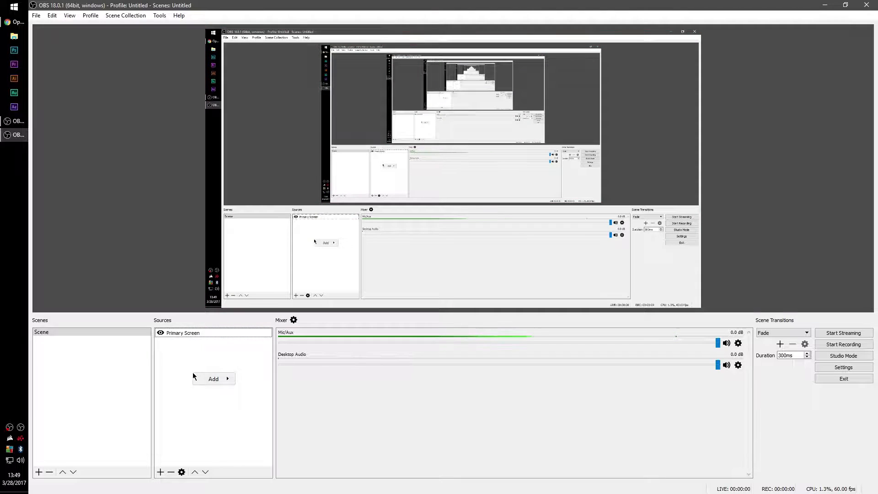
left_click(186, 369)
left_click(160, 472)
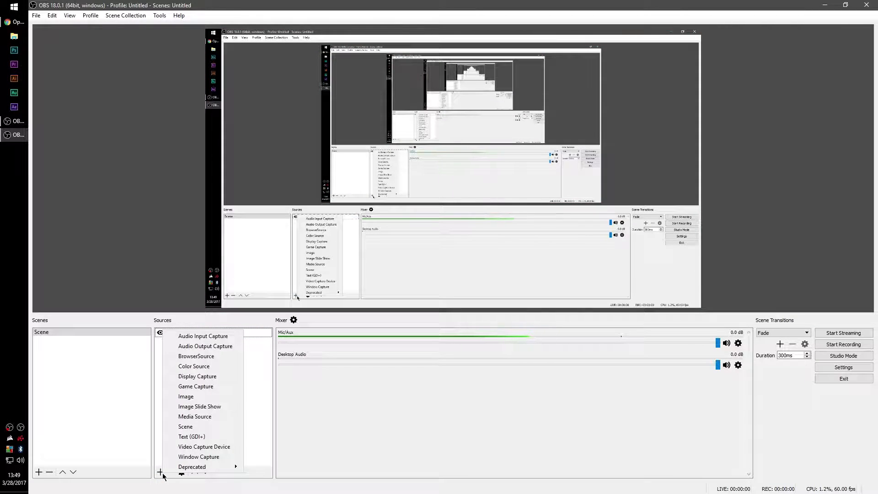
left_click(231, 379)
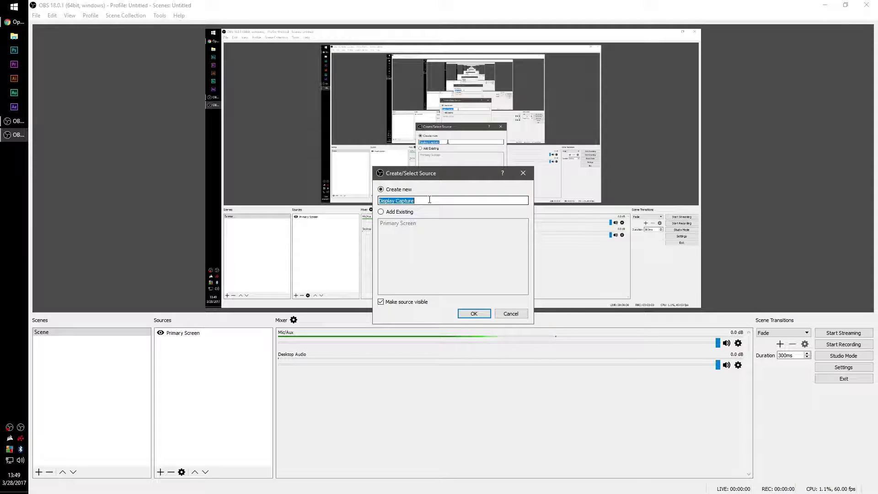
type("Tutorial")
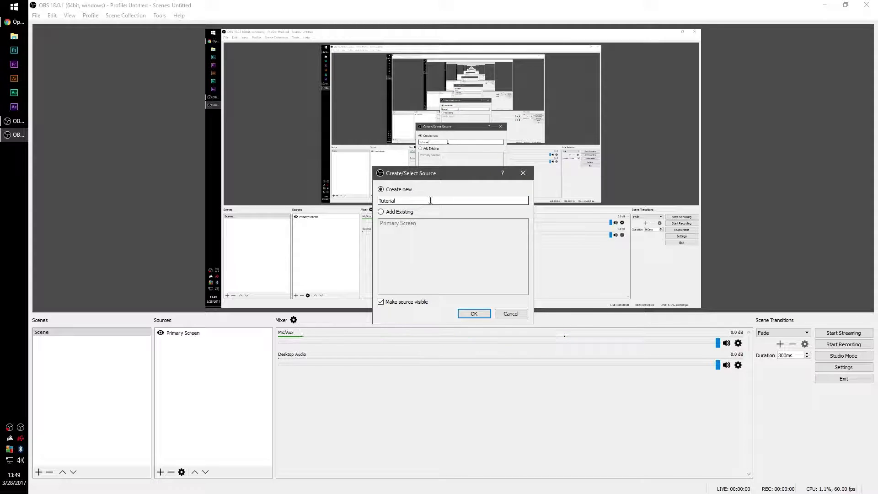
left_click(471, 313)
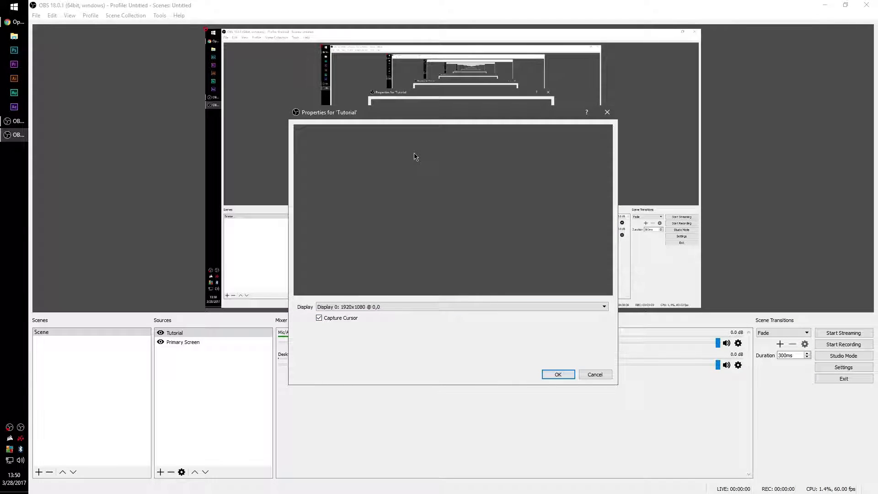
left_click(407, 307)
left_click(407, 307)
left_click(595, 374)
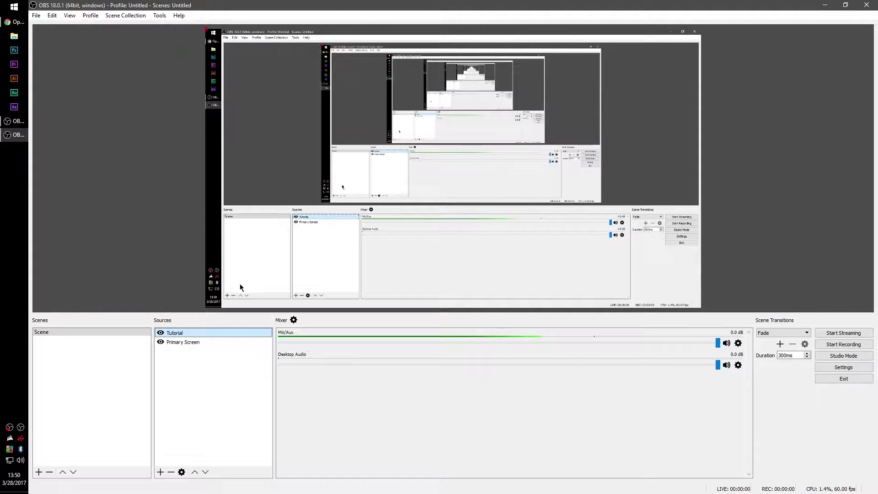
- Remove the Tutorial source from the scene
right_click(173, 334)
left_click(197, 364)
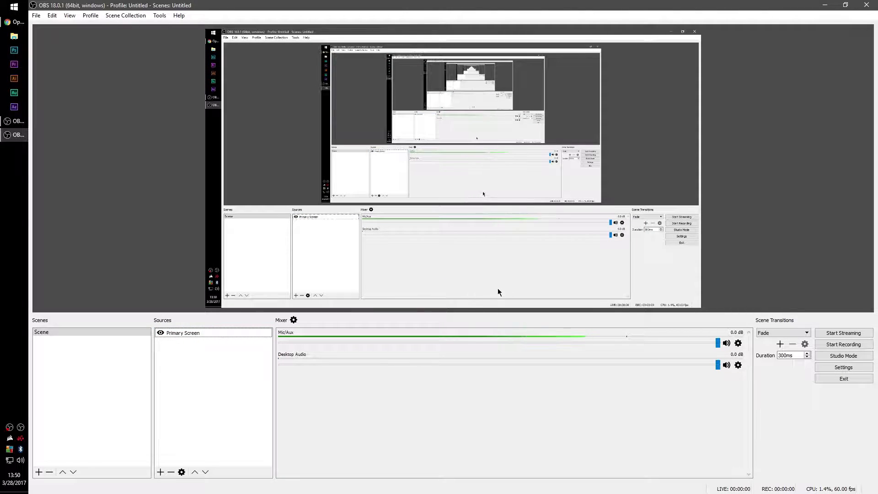
- Set the process priority to High in the advanced settings
left_click(863, 368)
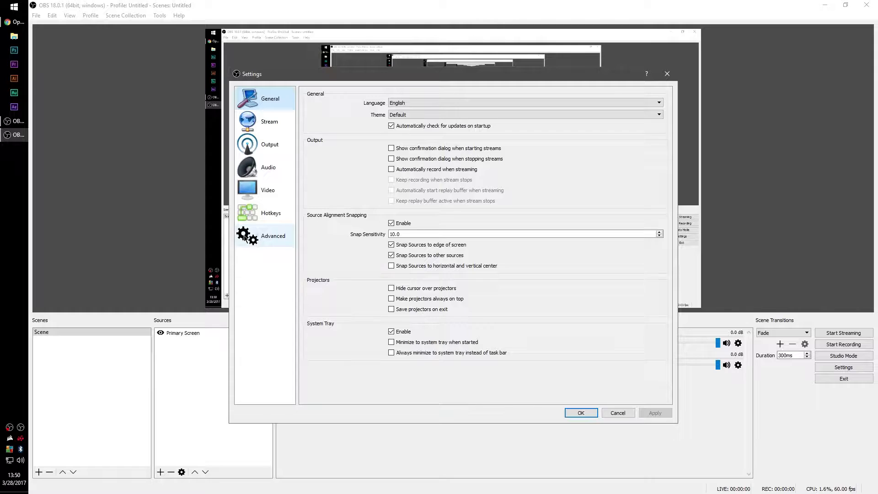
left_click(267, 236)
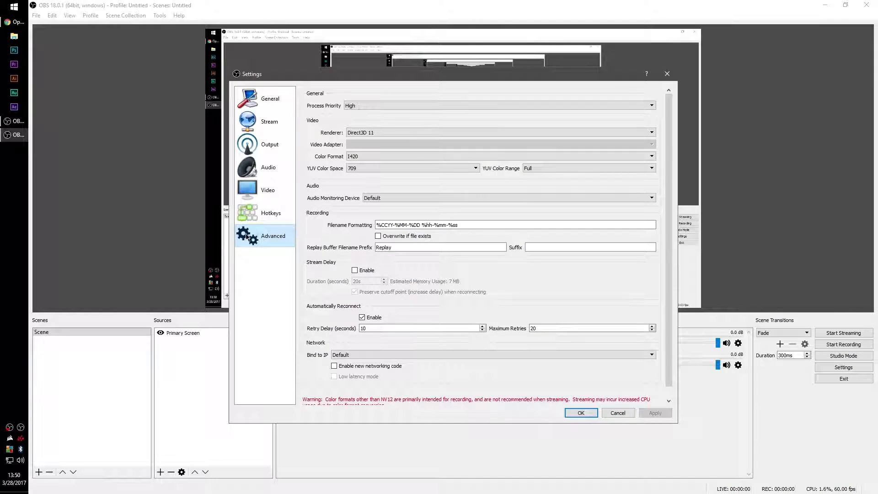
left_click(367, 105)
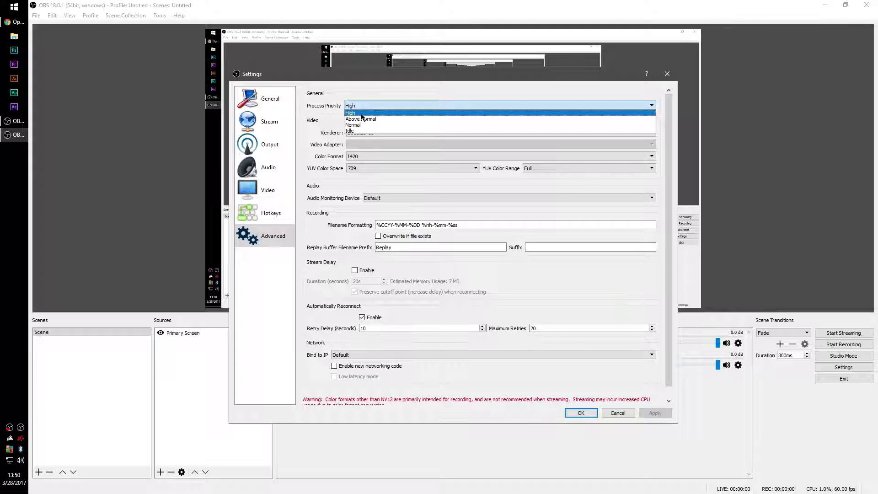
left_click(365, 113)
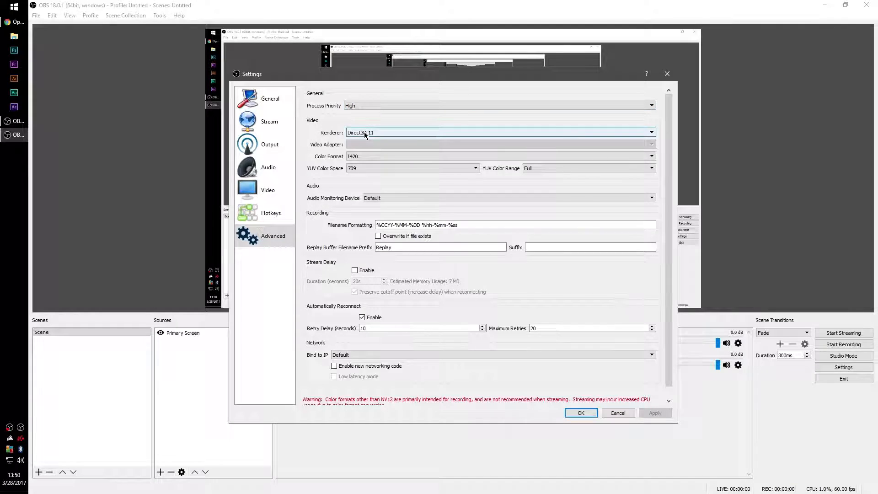
- Review the color format options, keeping I420, and set the YUV color space to 709 with the Full color range
left_click(366, 158)
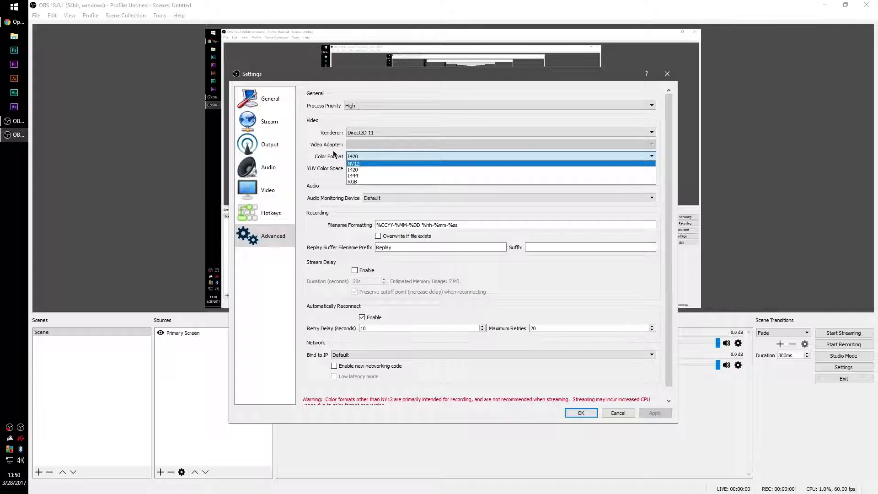
left_click(333, 155)
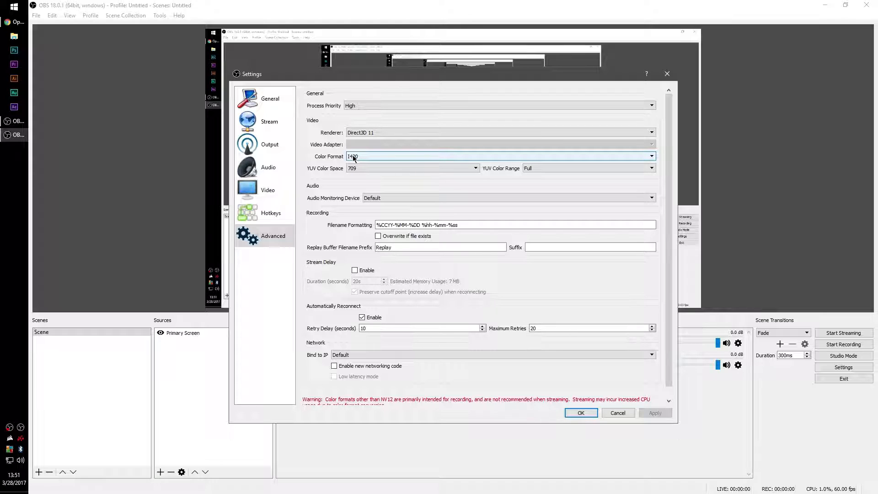
left_click(354, 157)
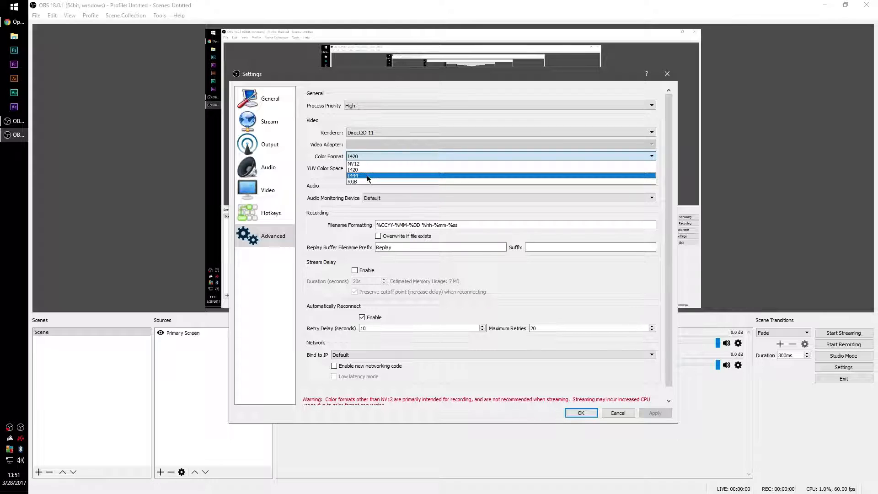
left_click(327, 158)
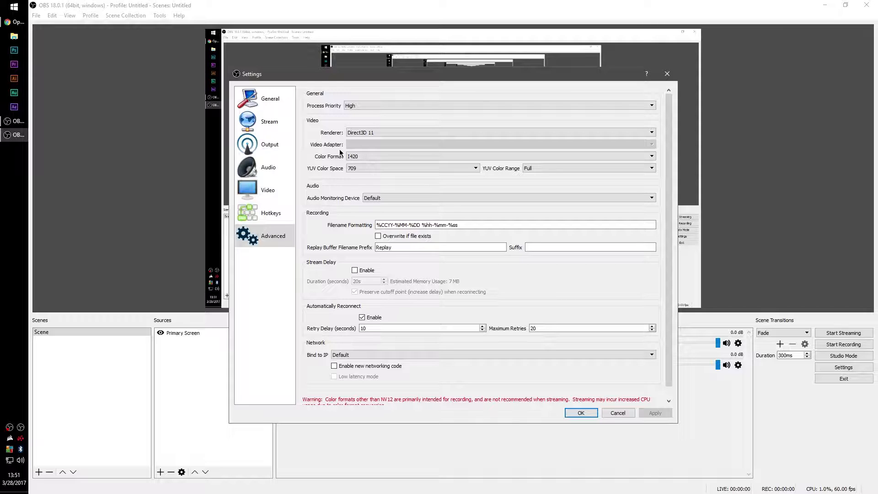
left_click(366, 169)
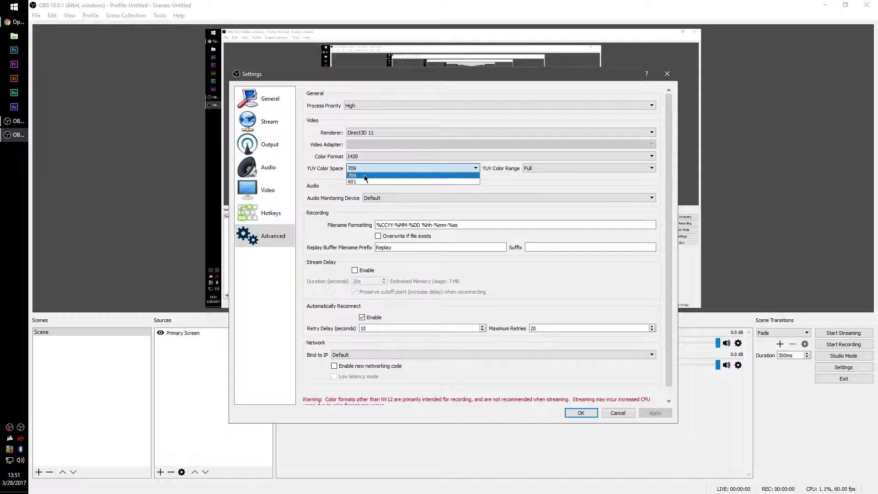
left_click(364, 175)
left_click(539, 168)
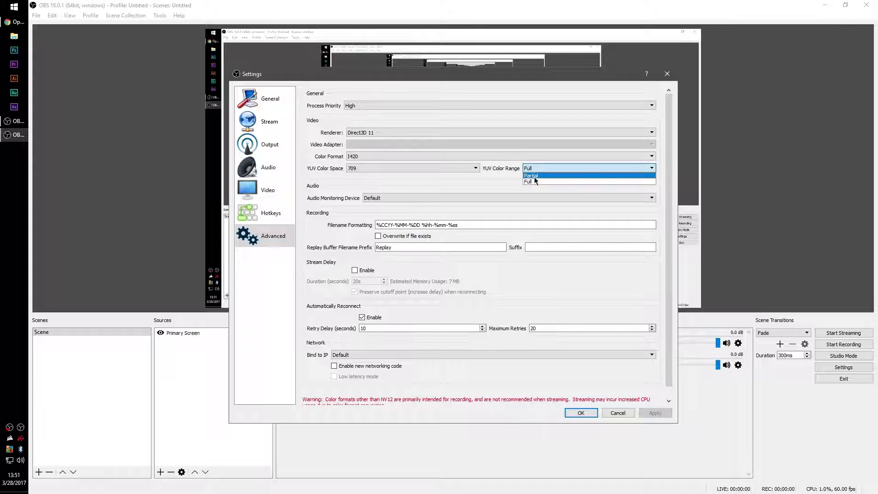
left_click(534, 179)
mouse_move(434, 224)
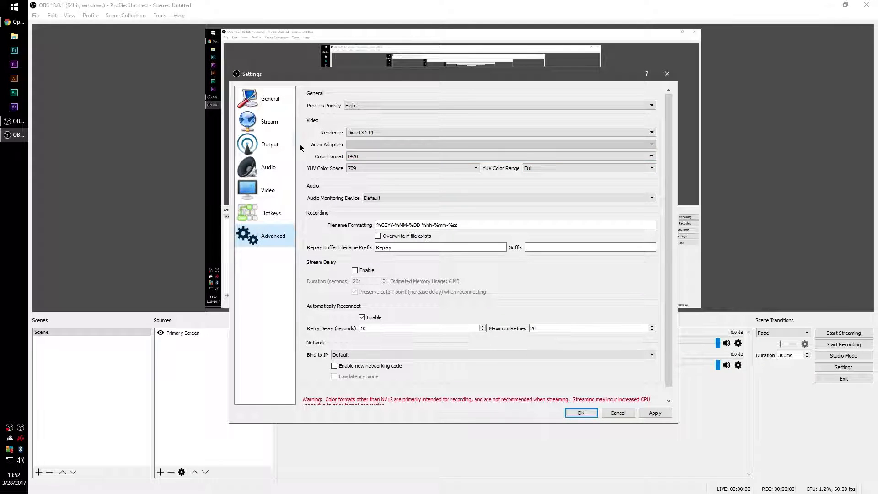
- Switch the output mode to Advanced and keep the recording type as Standard
left_click(279, 143)
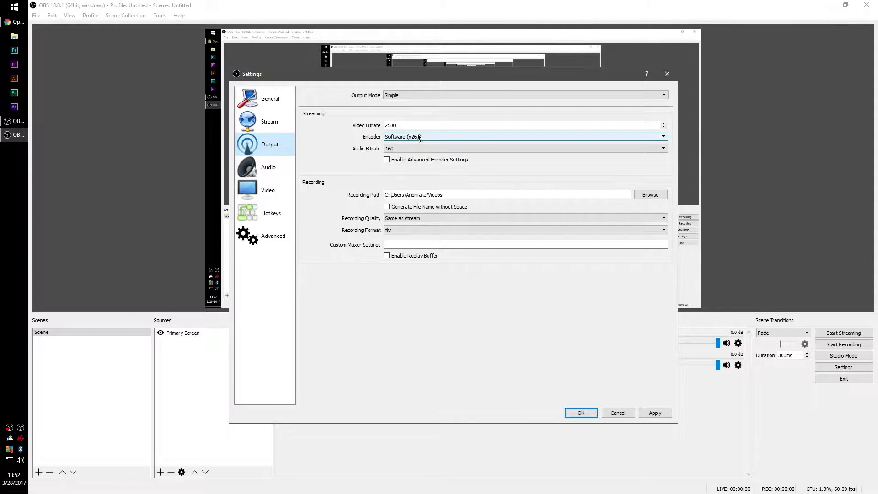
left_click(404, 99)
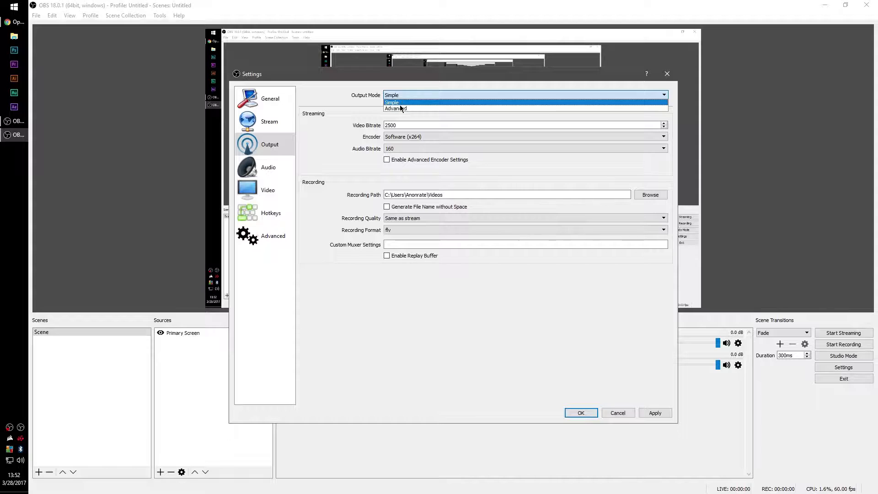
left_click(402, 104)
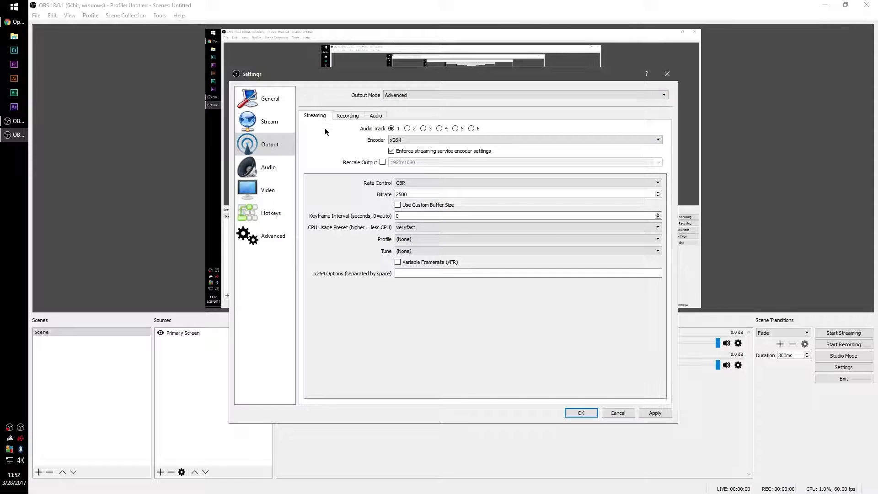
left_click(348, 115)
left_click(416, 130)
left_click(415, 129)
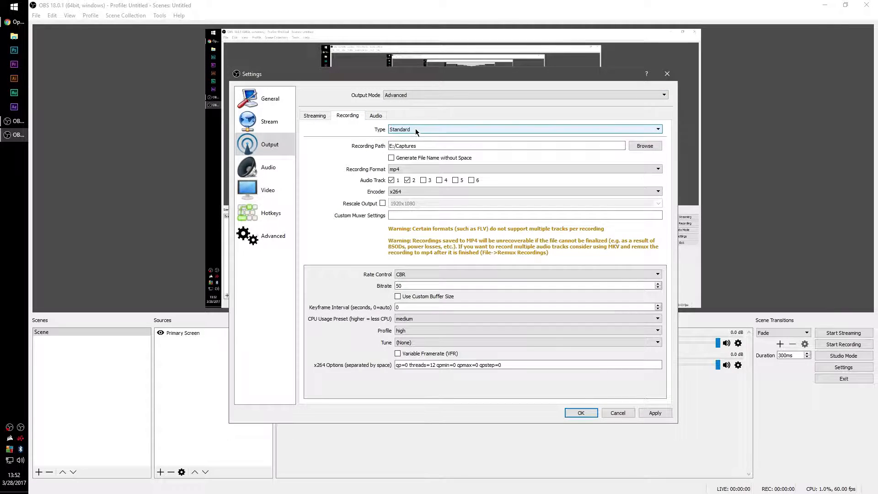
- Enable recording file names without spaces and keep the mp4 format with the x264 encoder
left_click(399, 159)
left_click(407, 168)
left_click(407, 168)
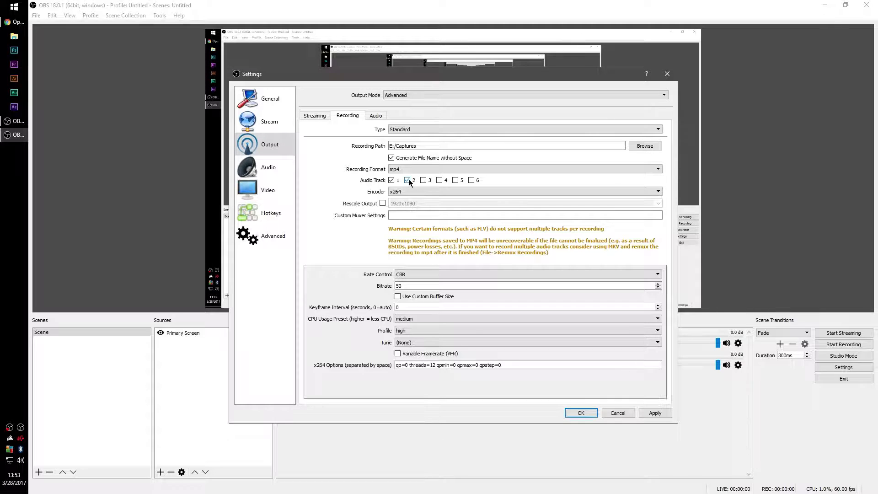
left_click(415, 189)
left_click(416, 190)
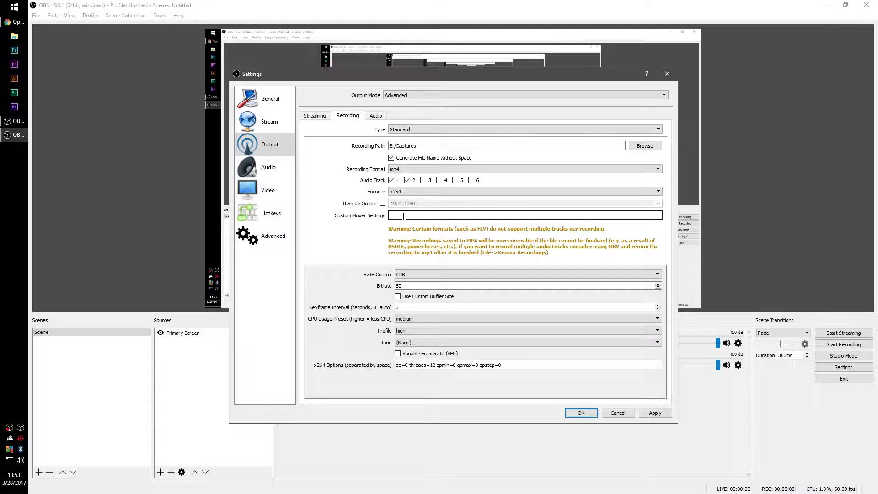
- Choose CBR as the recording rate control and select its bitrate value
left_click(416, 274)
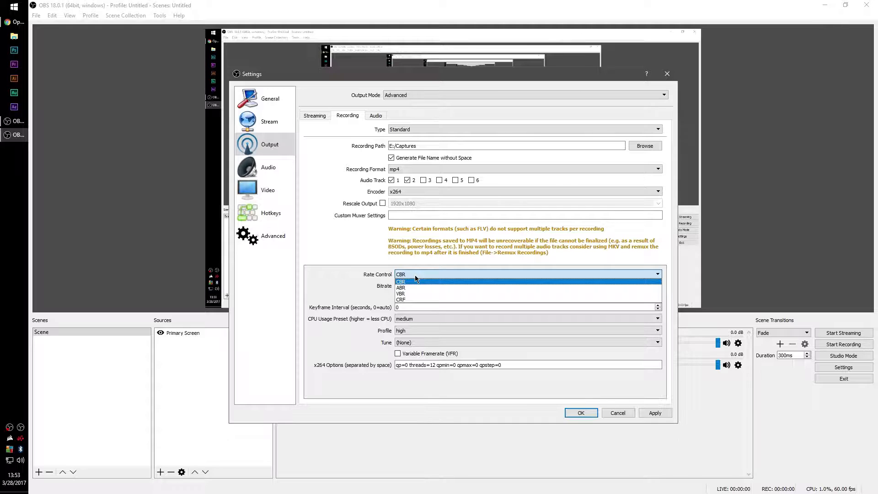
left_click(416, 282)
double_click(407, 283)
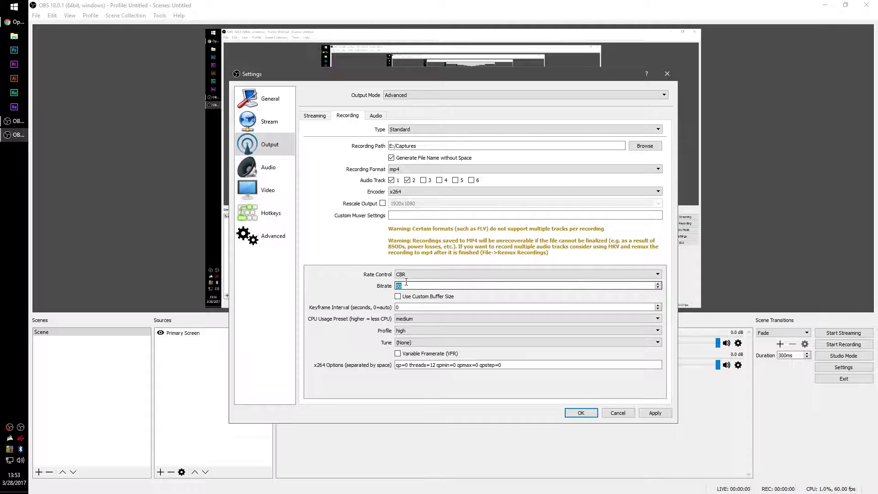
- Try the ABR, VBR and CRF rate control modes for recording, and return to CBR
left_click(409, 274)
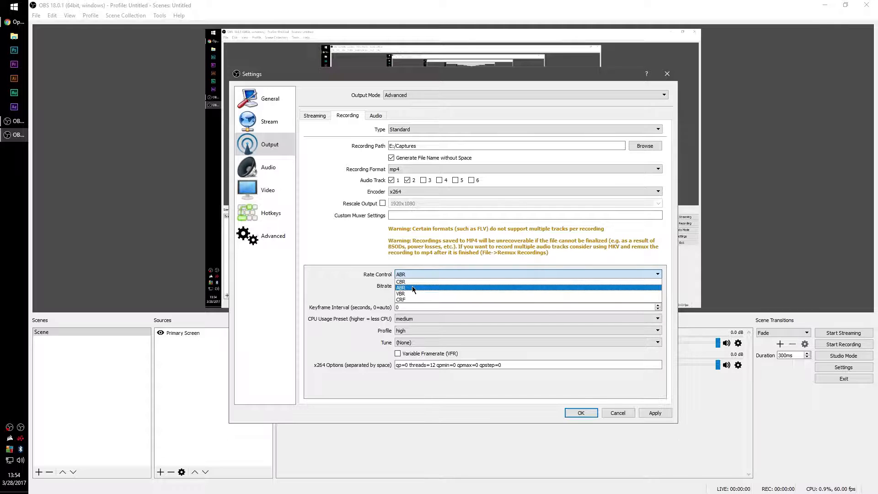
left_click(413, 288)
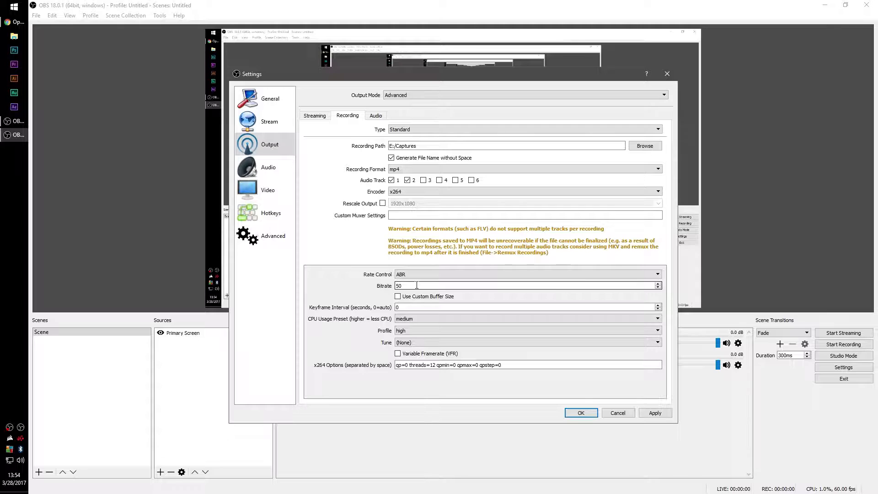
left_click(414, 275)
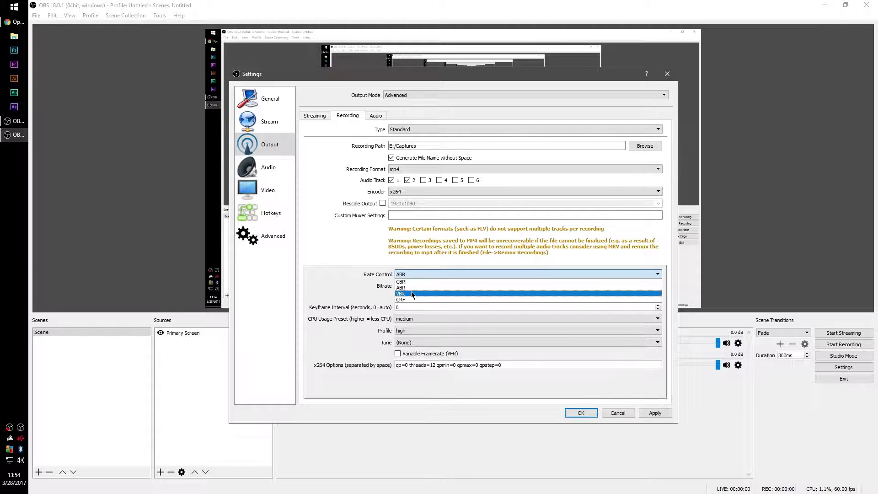
left_click(412, 294)
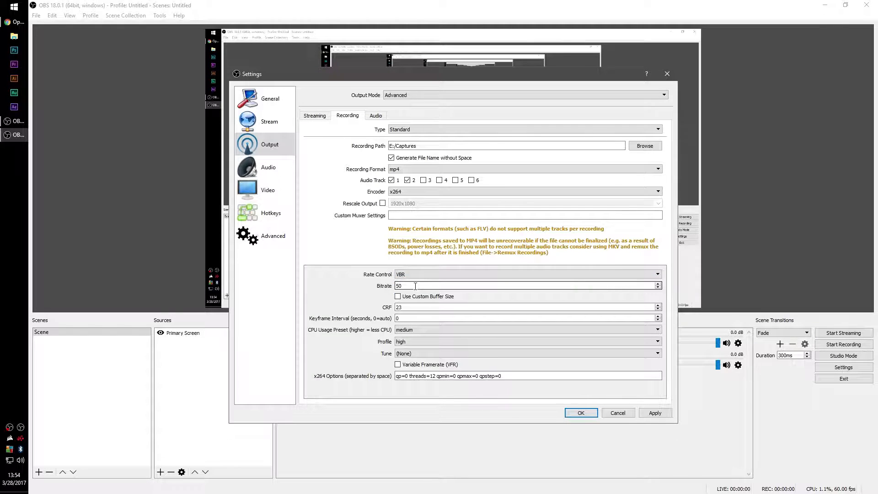
left_click(415, 274)
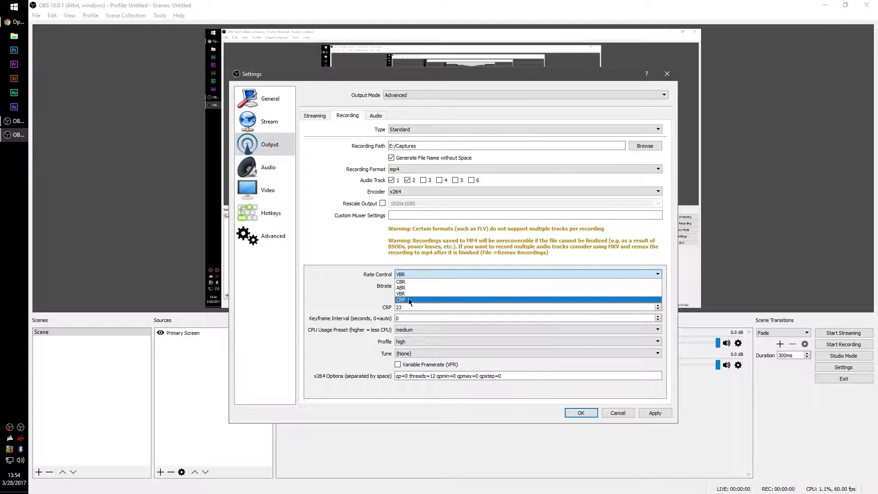
left_click(411, 300)
left_click(412, 286)
double_click(413, 286)
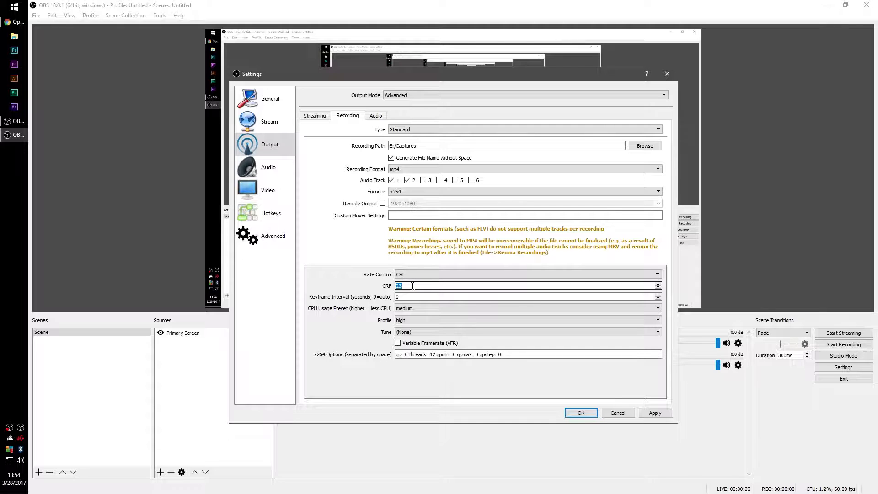
left_click(412, 277)
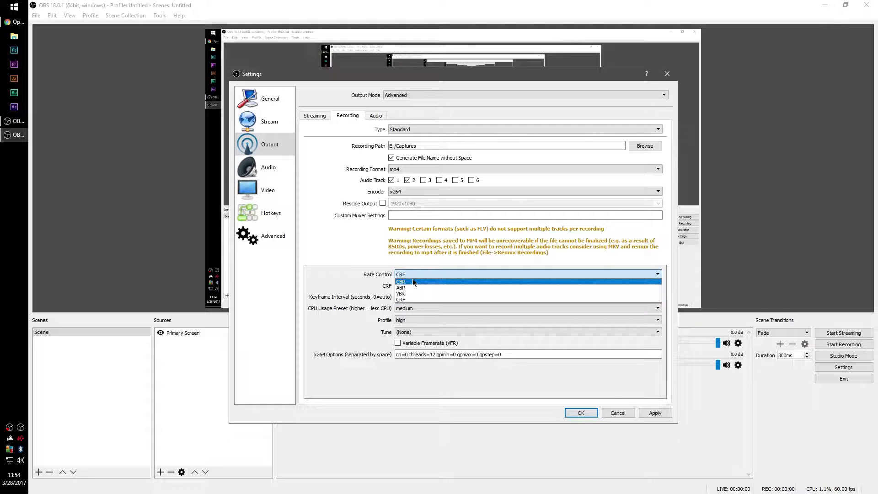
left_click(413, 281)
- Enable a custom buffer size for the CBR recording encoder
double_click(413, 286)
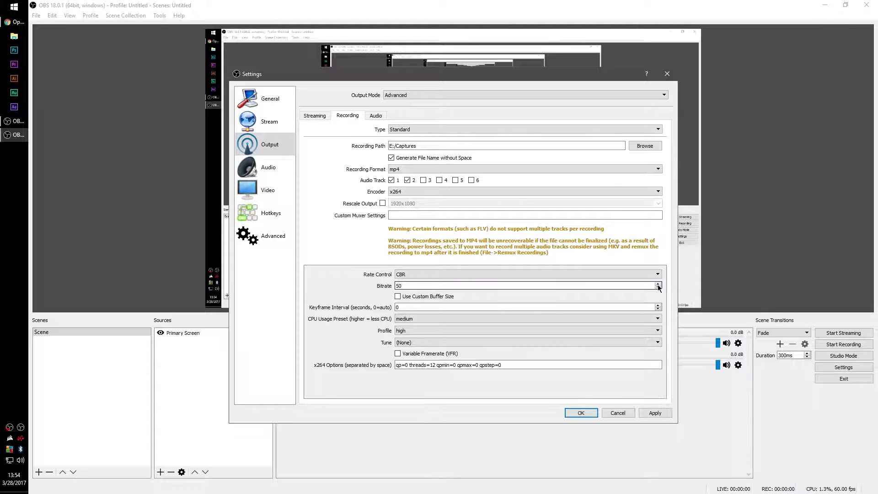
left_click(443, 296)
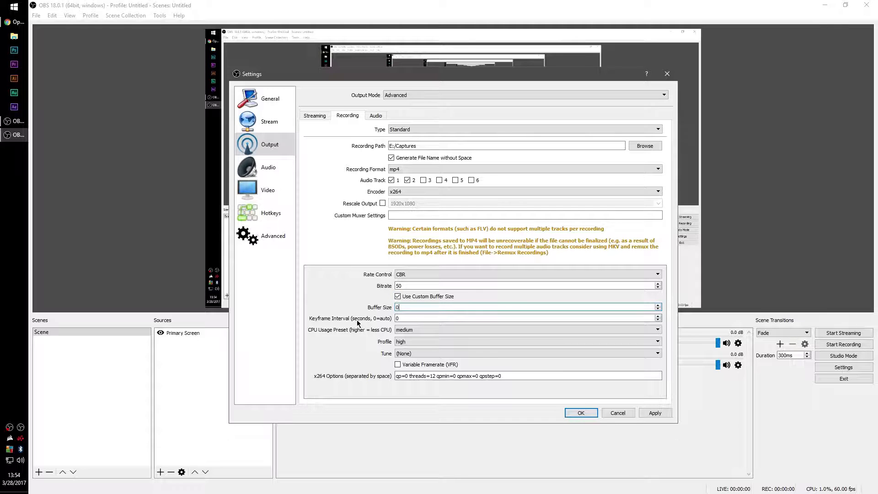
- Keep the keyframe interval at 0, choose the medium CPU usage preset, and keep the high profile for the recording encoder
left_click(412, 319)
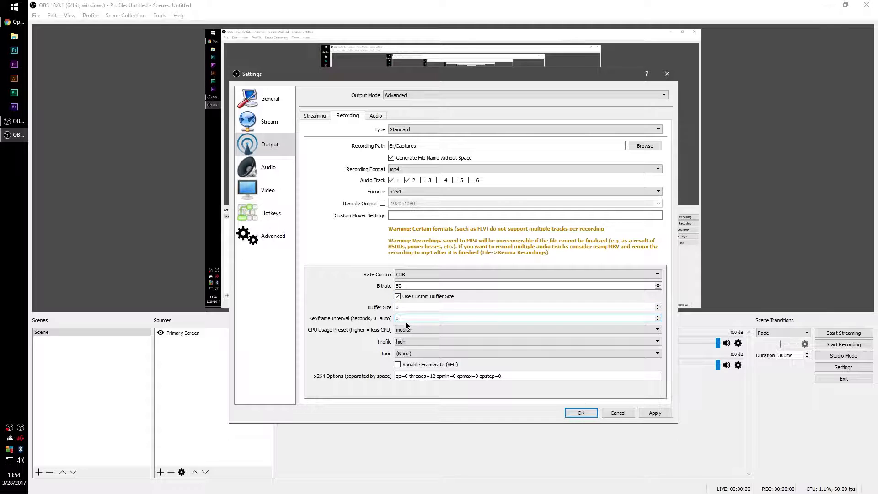
left_click(408, 331)
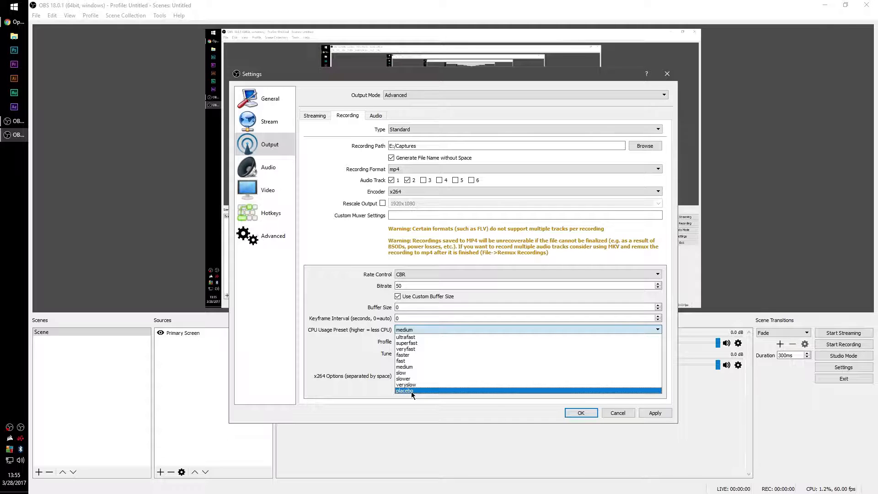
left_click(421, 366)
left_click(416, 343)
left_click(417, 342)
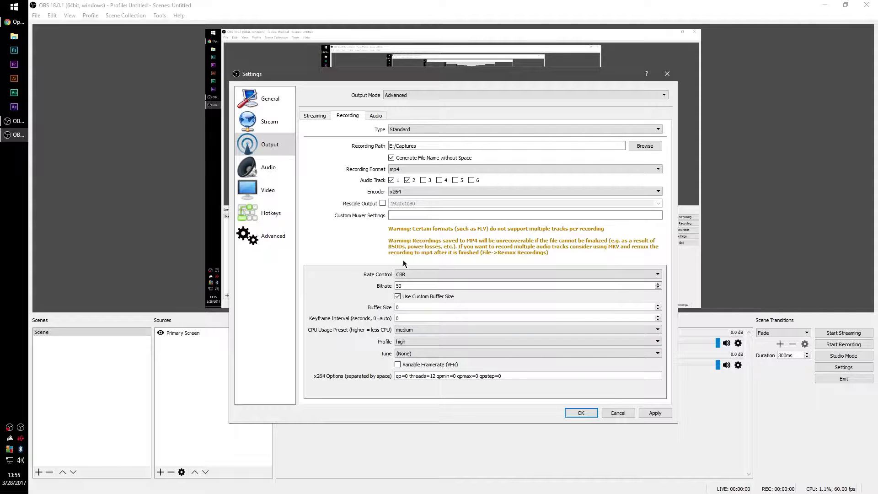
- Keep CBR as the recording rate control and select the threads=12 entry in the x264 options
left_click(396, 274)
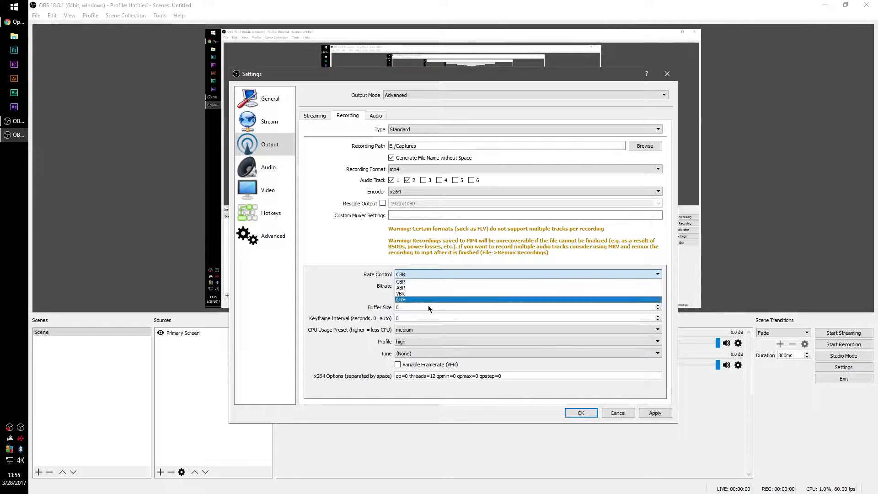
left_click(402, 281)
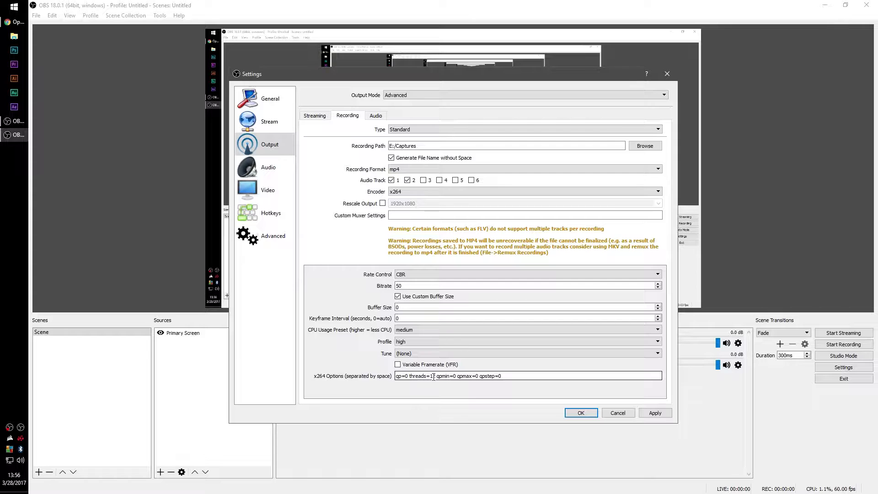
left_click_drag(435, 377, 409, 379)
left_click(408, 379)
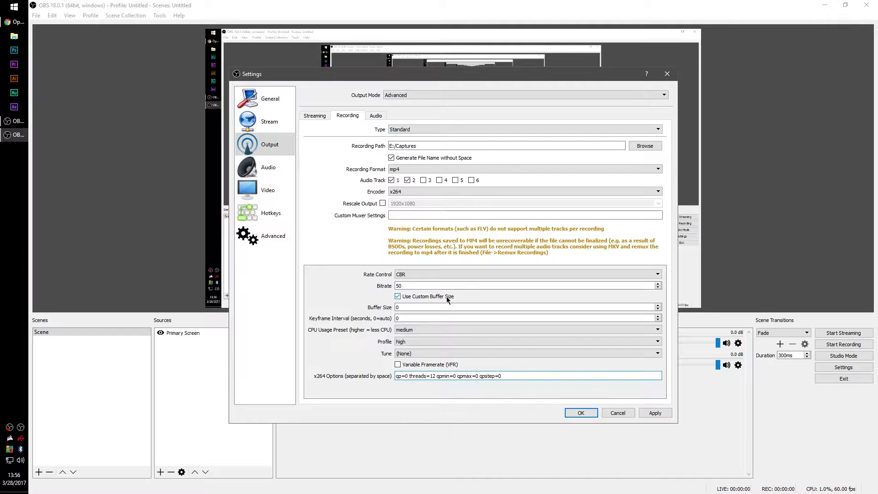
- Check the audio bitrates and names of output tracks 1 and 2, selecting the Track 1 name
left_click(376, 116)
left_click(402, 140)
left_click(404, 195)
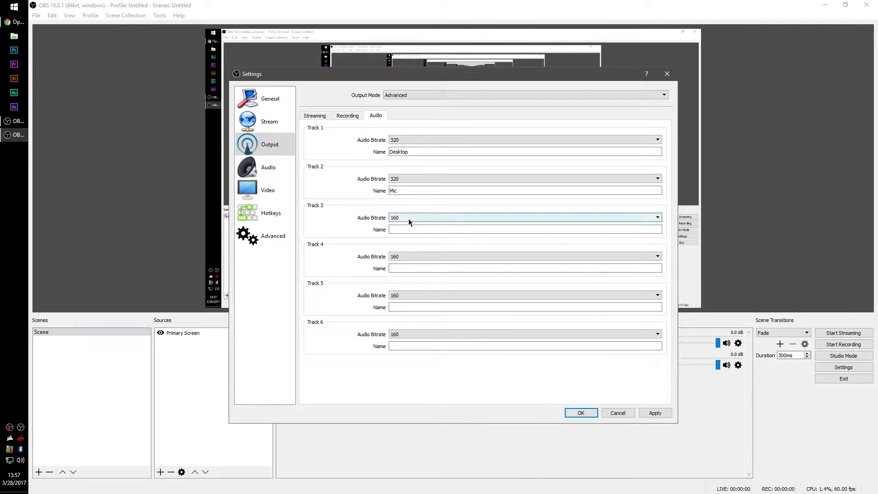
double_click(419, 149)
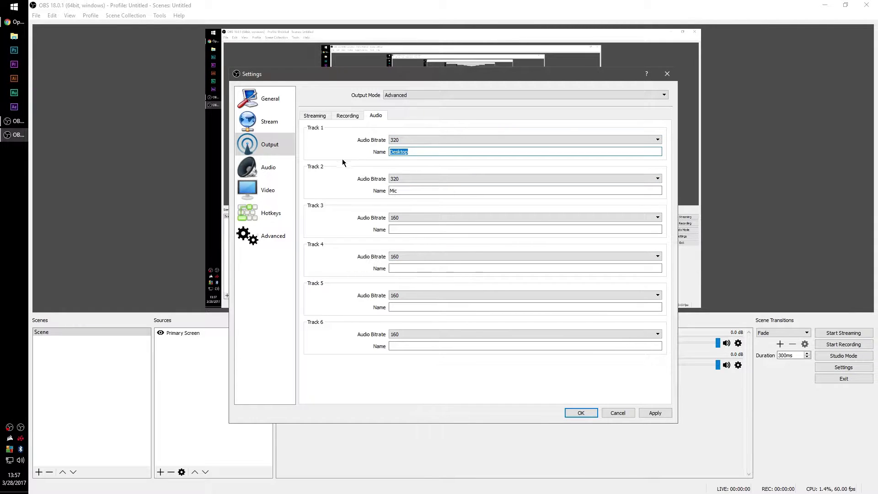
- Set the audio sample rate to 48khz and keep the channels on Stereo
left_click(279, 167)
left_click(398, 96)
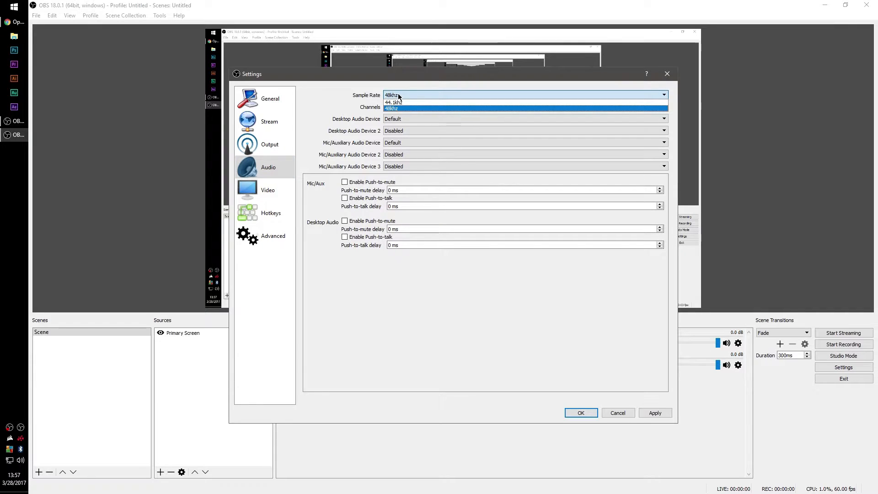
left_click(389, 108)
left_click(390, 107)
left_click(390, 110)
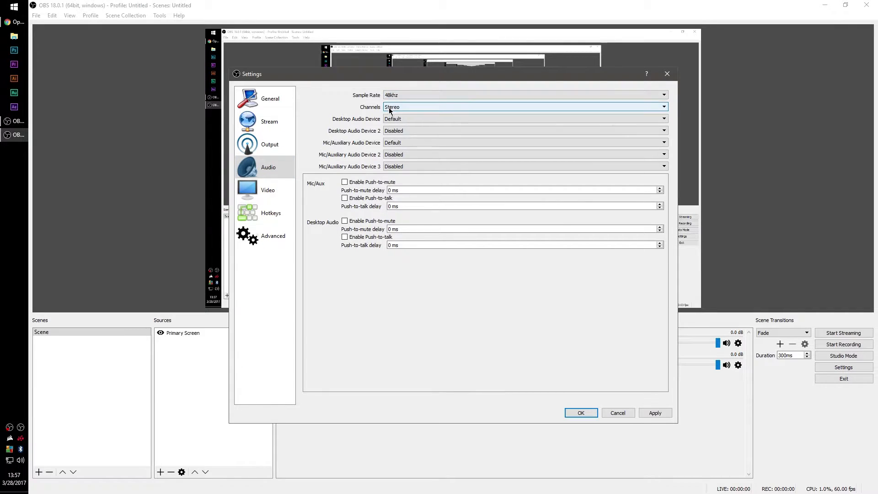
- Choose Default as the desktop audio device and keep Default for the primary Mic/Auxiliary device
left_click(410, 120)
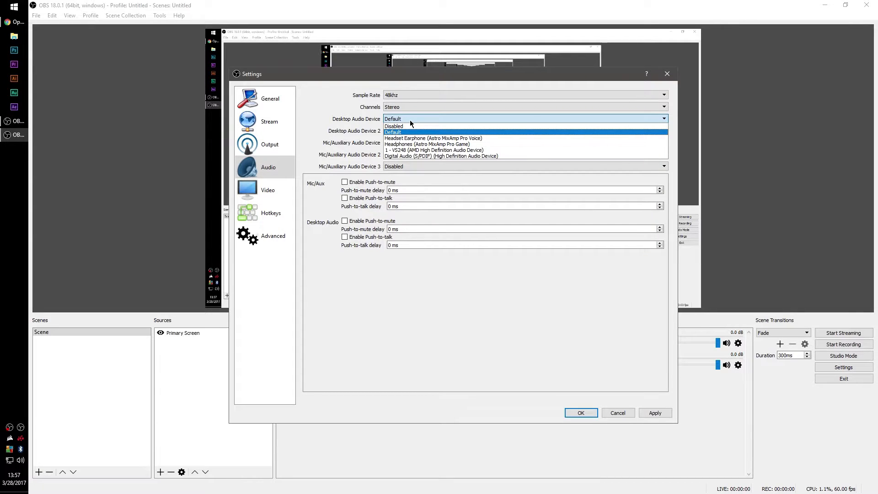
left_click(395, 132)
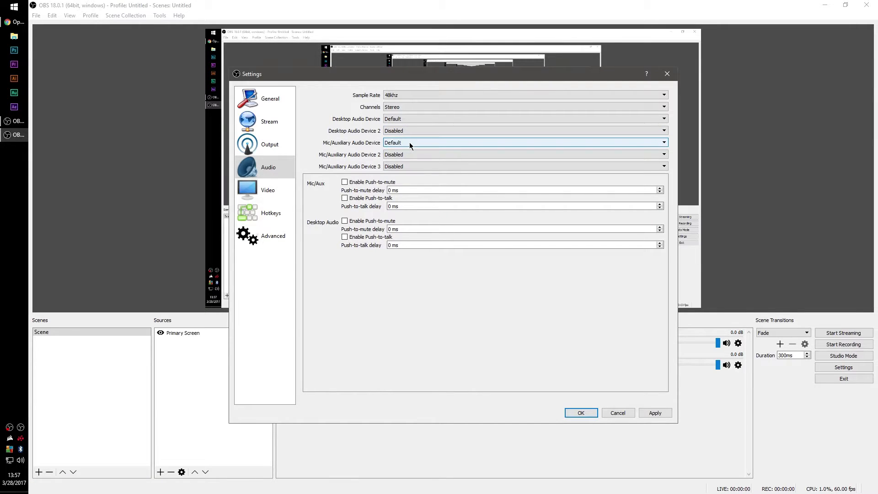
left_click(410, 144)
left_click(410, 143)
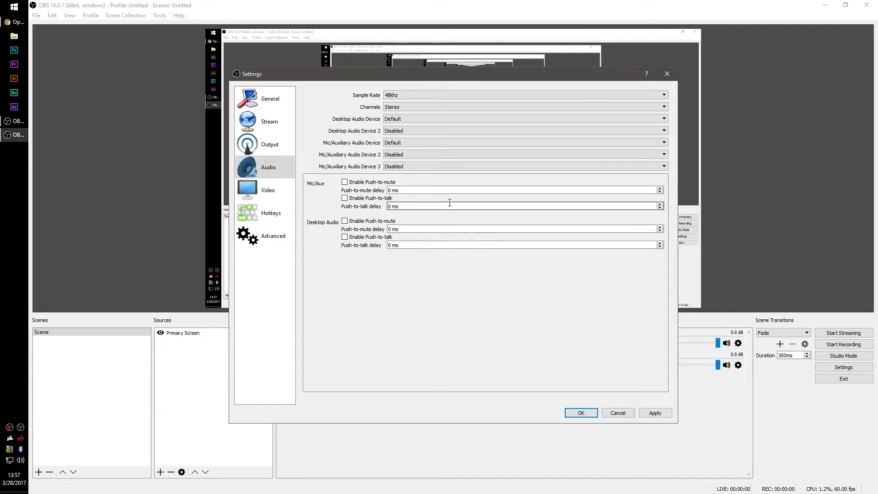
- Close the settings without saving and start recording the screen
left_click(265, 123)
left_click(618, 413)
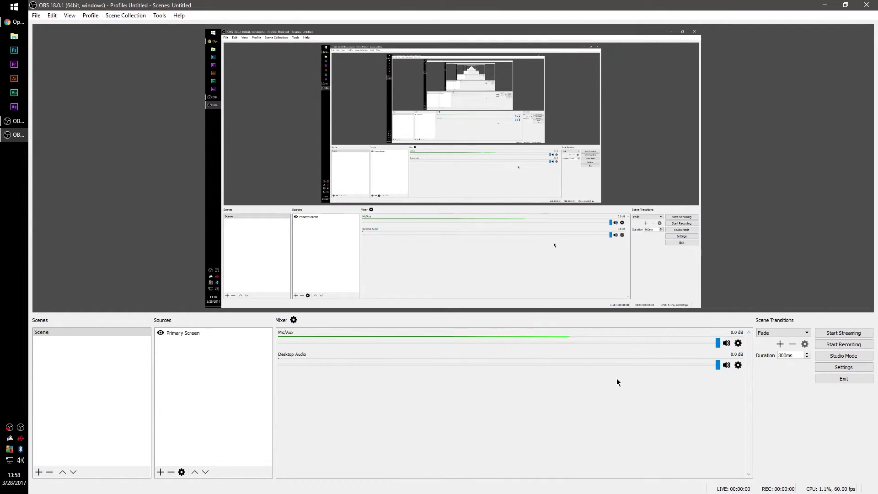
left_click(832, 345)
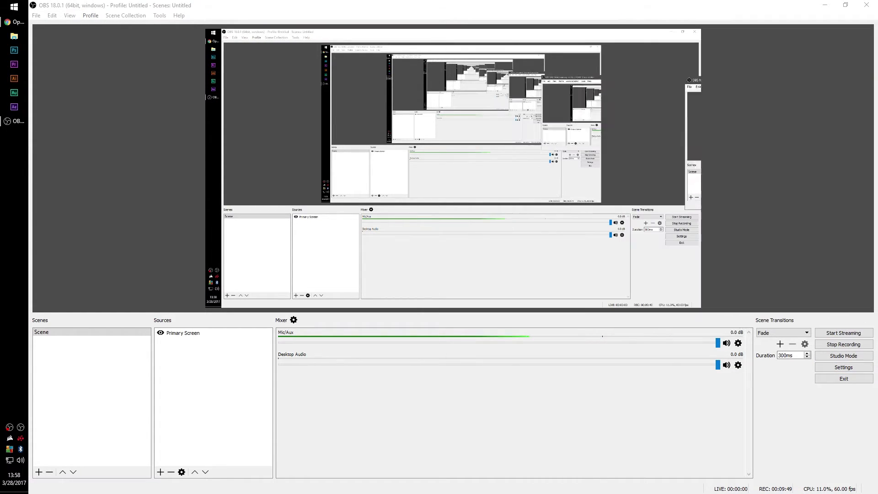